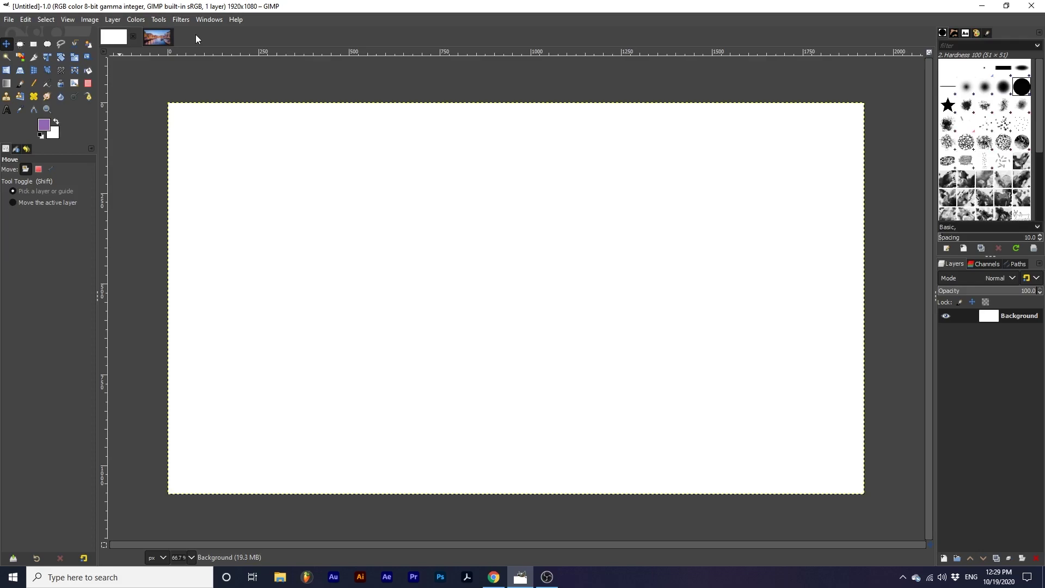
# Step: Close the canal photo with Discard Changes, leaving the blank Untitled 1920×1080 image
pyautogui.click(207, 20)
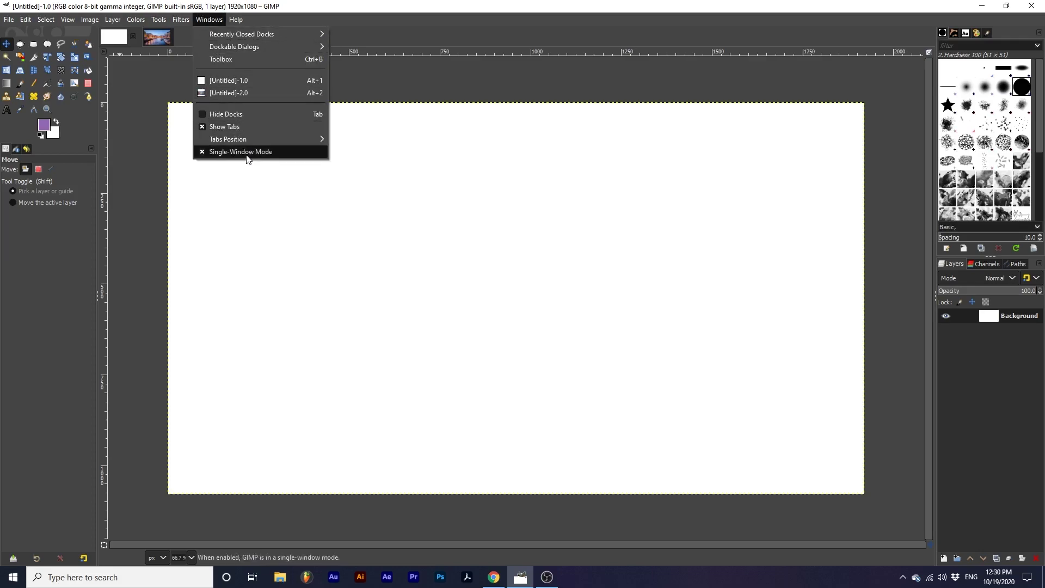
pyautogui.click(351, 13)
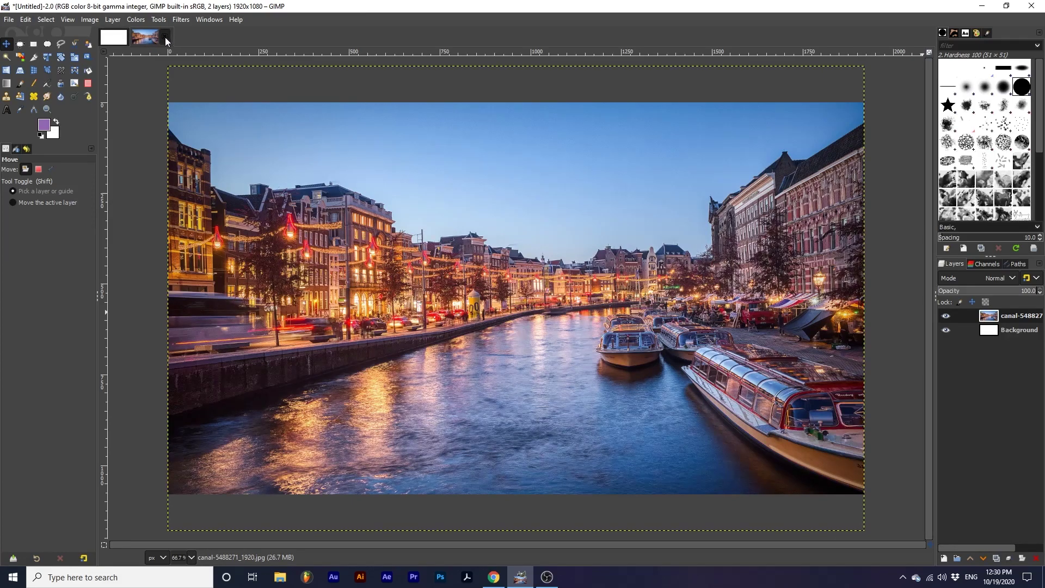
pyautogui.click(164, 37)
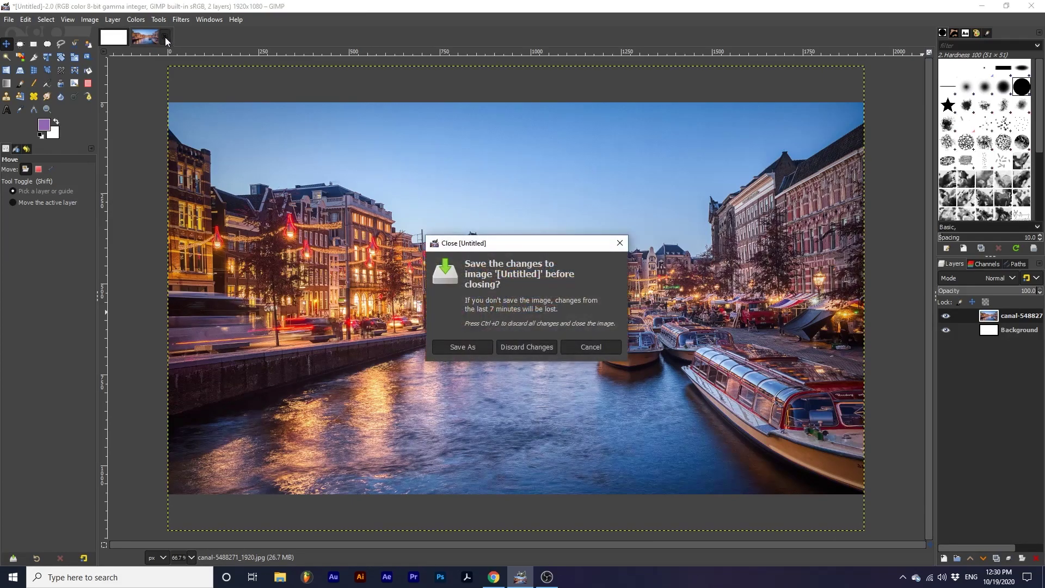
pyautogui.click(531, 347)
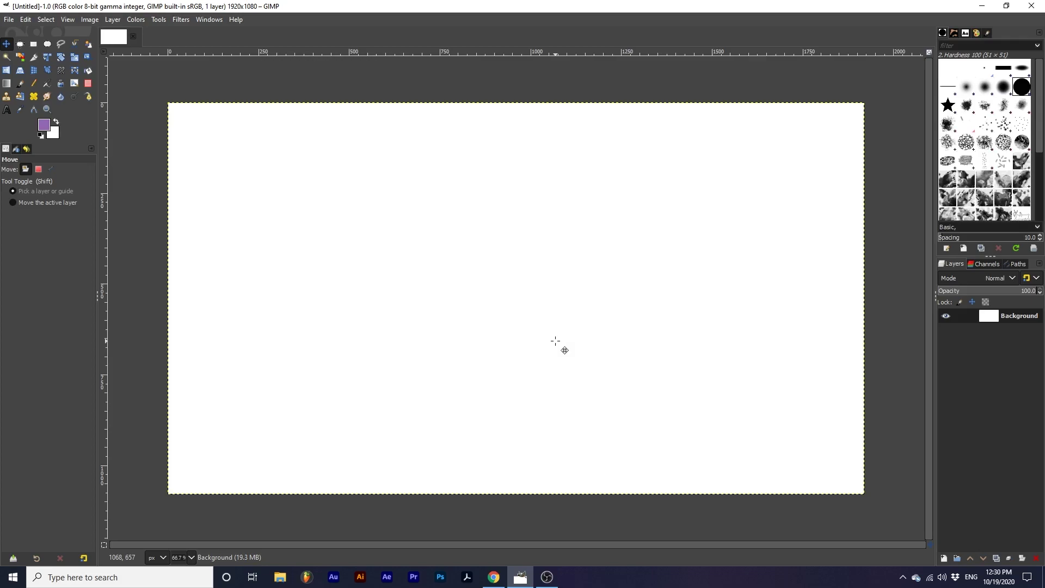
# Step: In Preferences > Interface > Theme, try Gray and System, then settle on the Dark theme
pyautogui.click(26, 20)
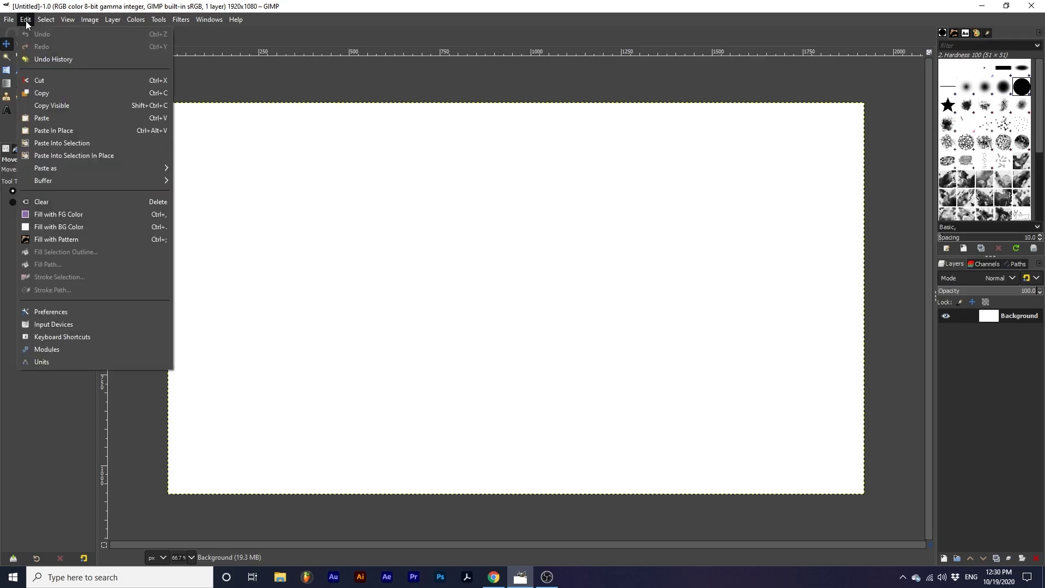
pyautogui.click(79, 311)
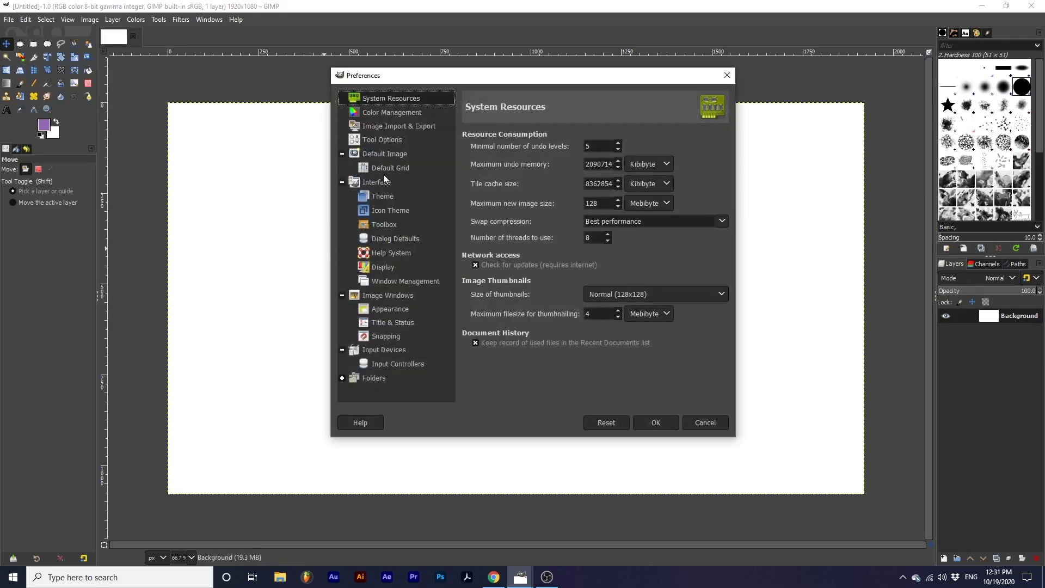
pyautogui.click(382, 183)
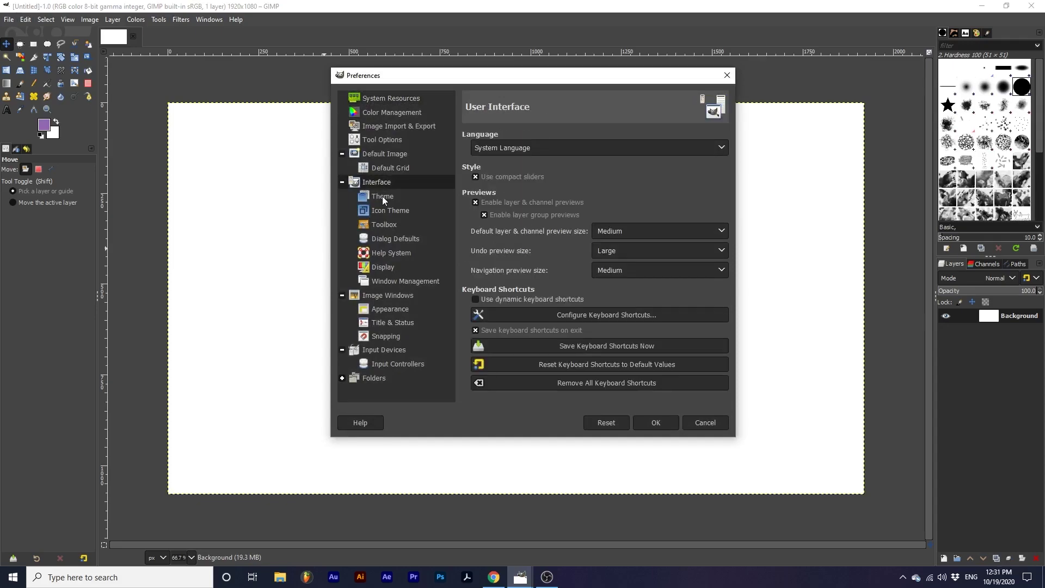
pyautogui.click(384, 200)
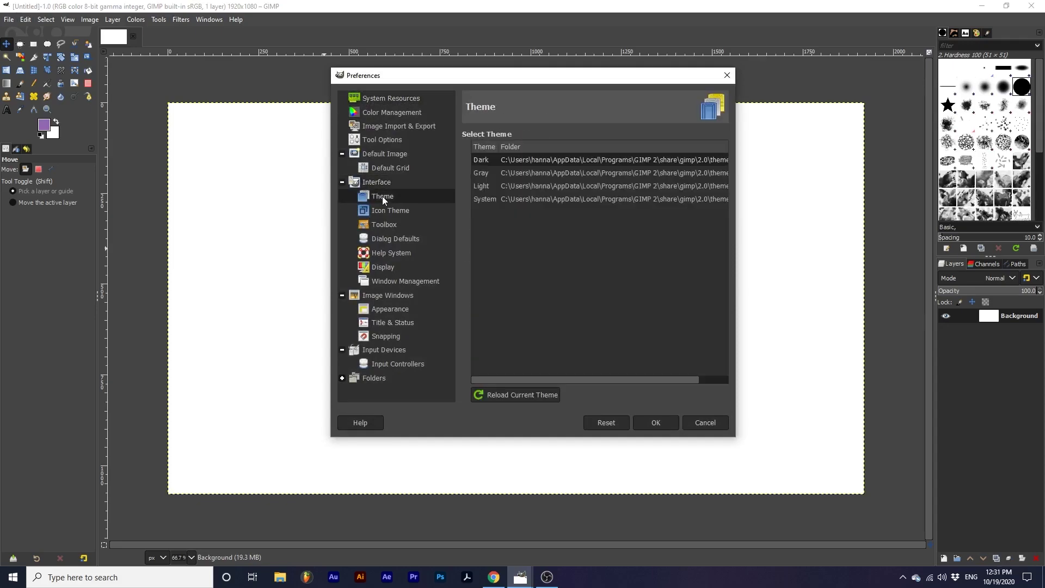
pyautogui.click(511, 174)
pyautogui.click(510, 198)
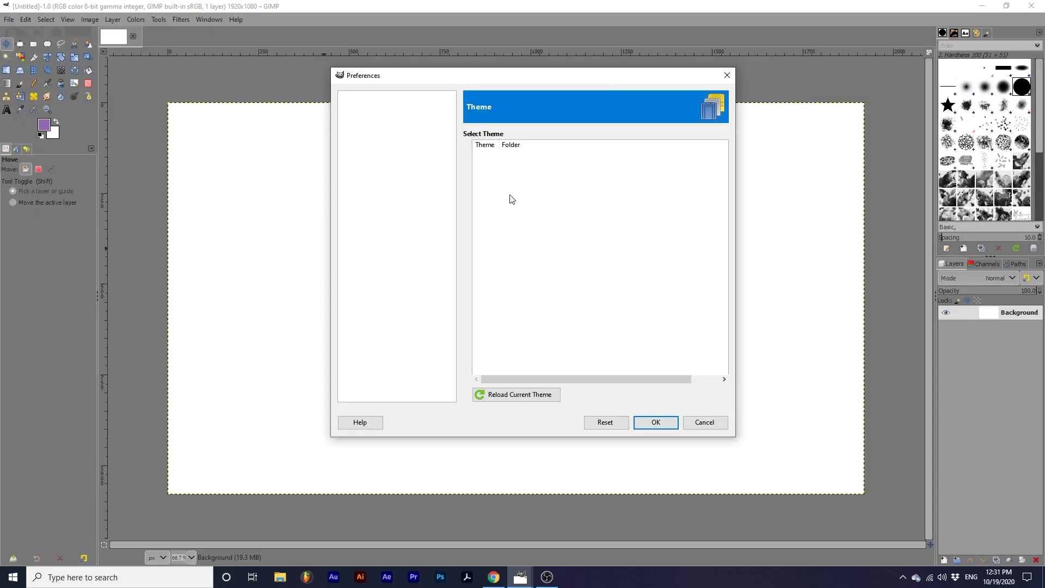
pyautogui.click(518, 156)
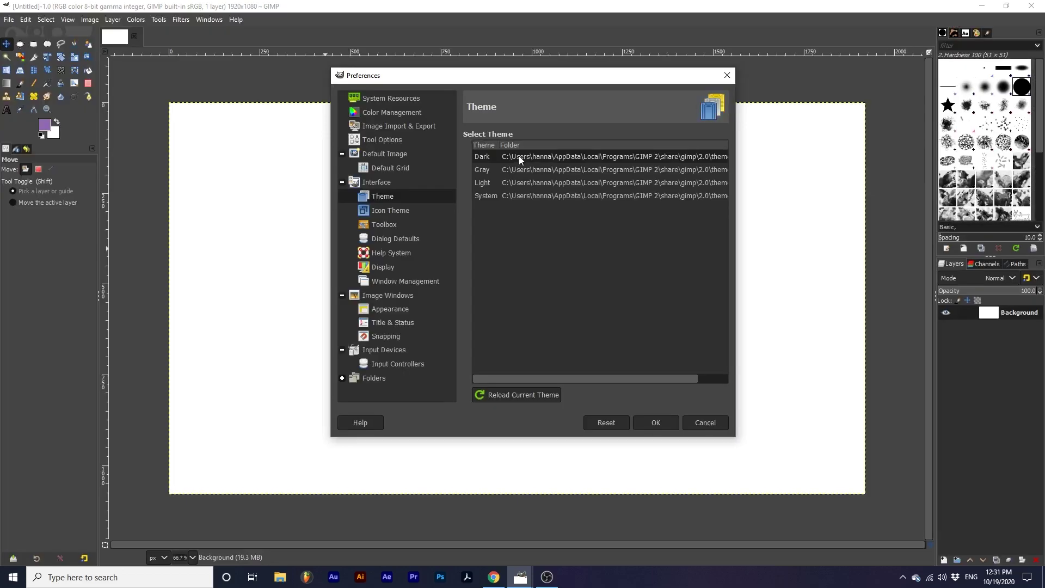
# Step: Try the Symbolic-High-Contrast icons, then switch to the Legacy icon theme and view Toolbox settings
pyautogui.click(396, 211)
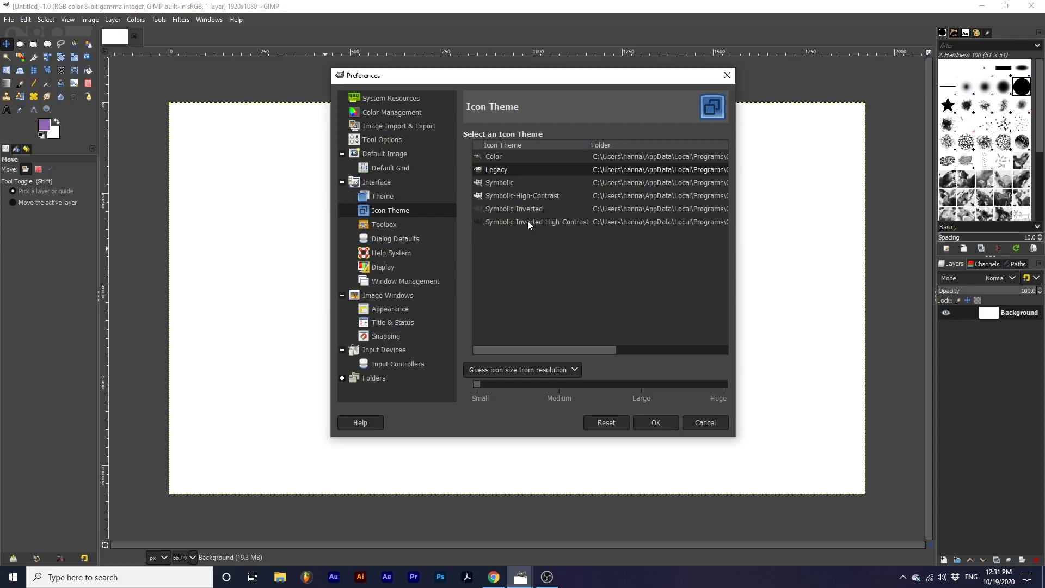
pyautogui.click(495, 196)
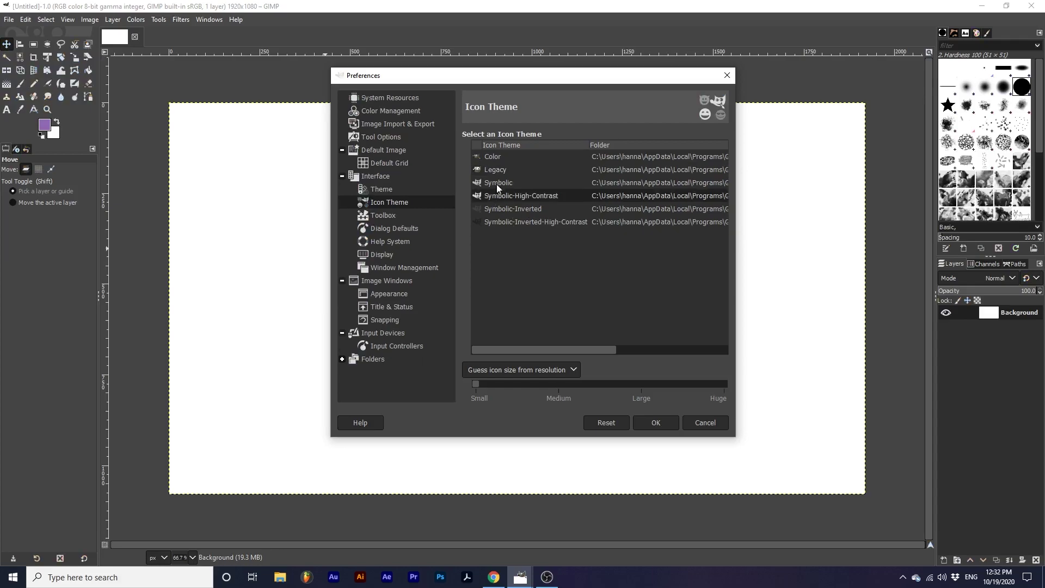
pyautogui.click(497, 170)
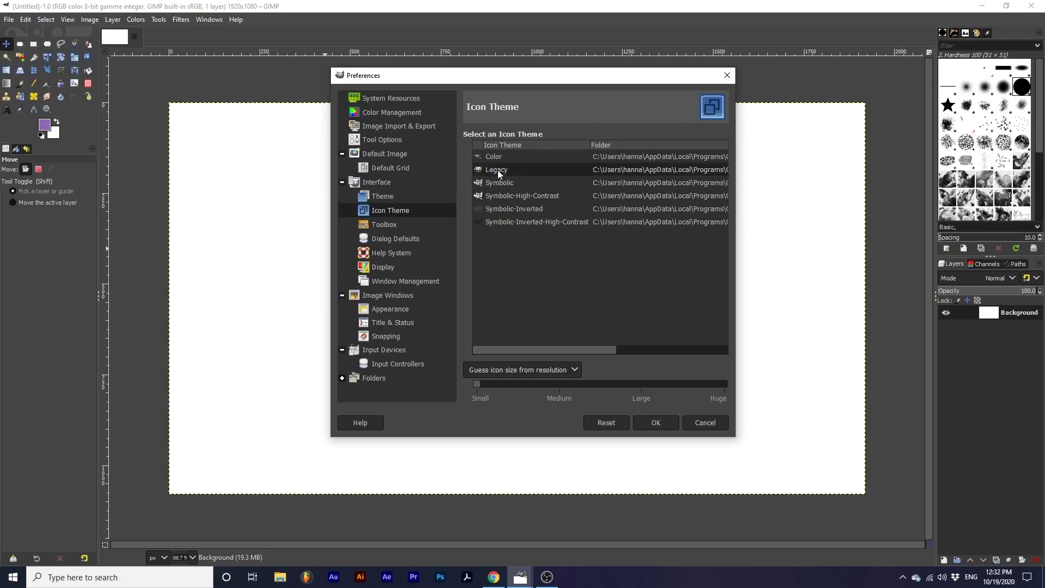
pyautogui.click(386, 224)
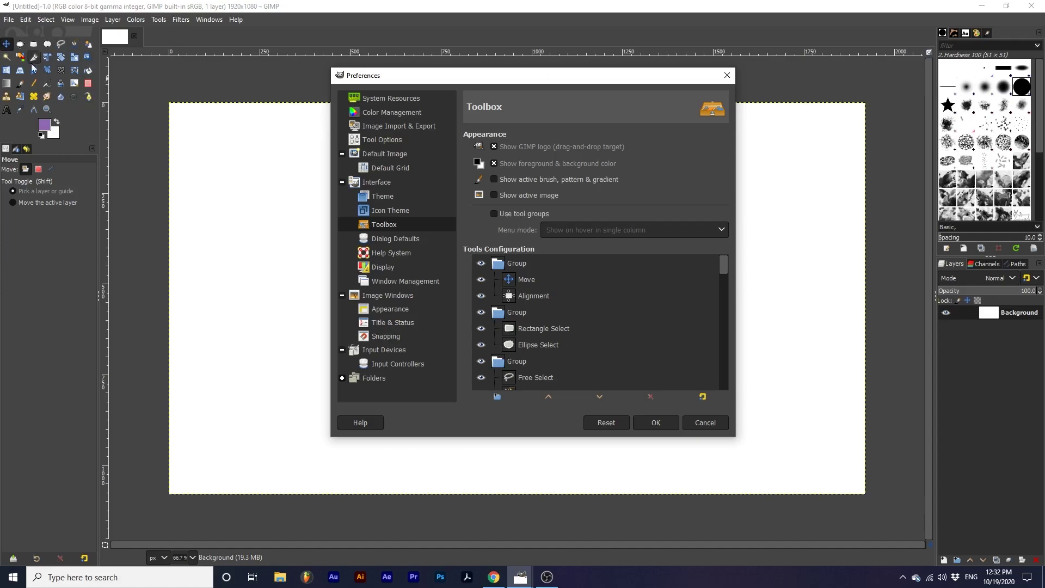
# Step: Move the selection tool group to the top with Move between Rectangle and Ellipse Select, ungrouped
pyautogui.click(493, 214)
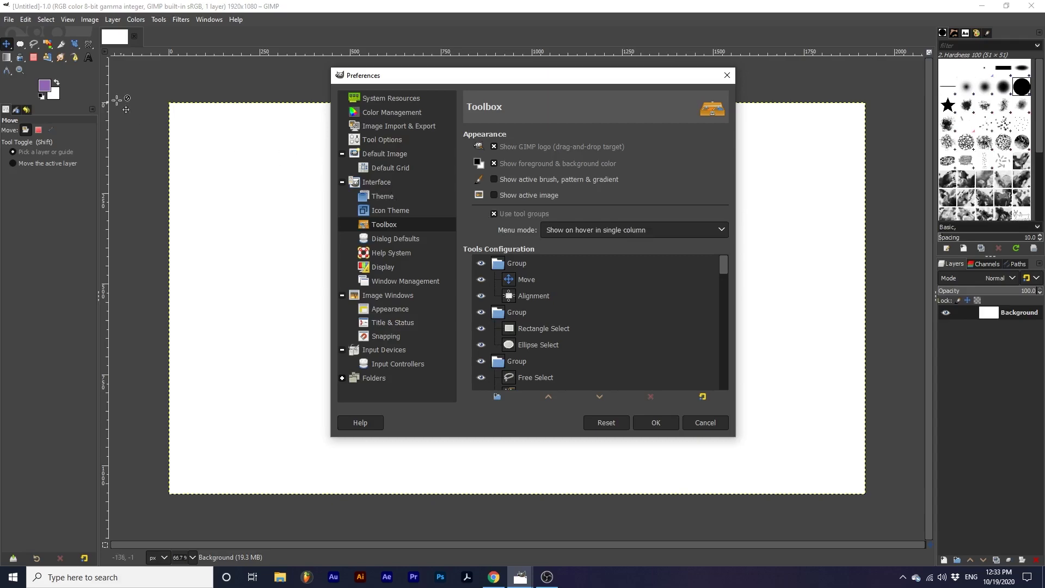
pyautogui.moveTo(61, 59)
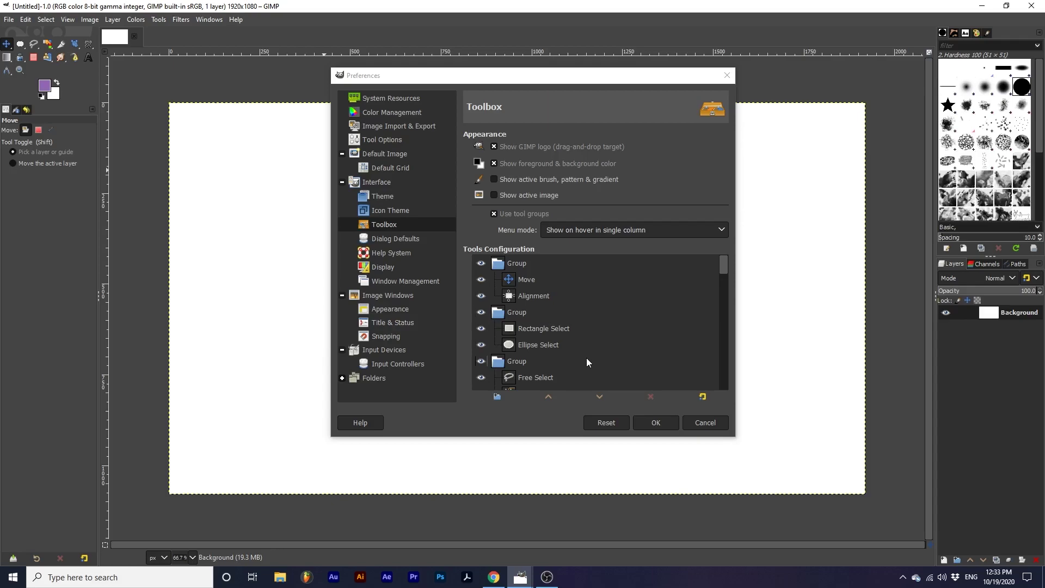
pyautogui.scroll(-1, 586, 357)
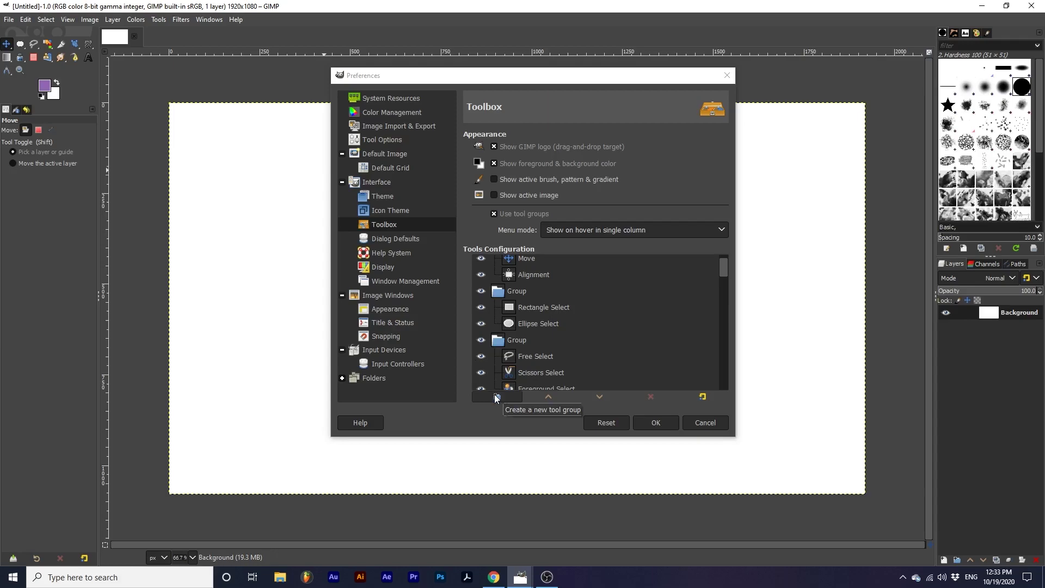
pyautogui.moveTo(540, 293); pyautogui.dragTo(502, 264)
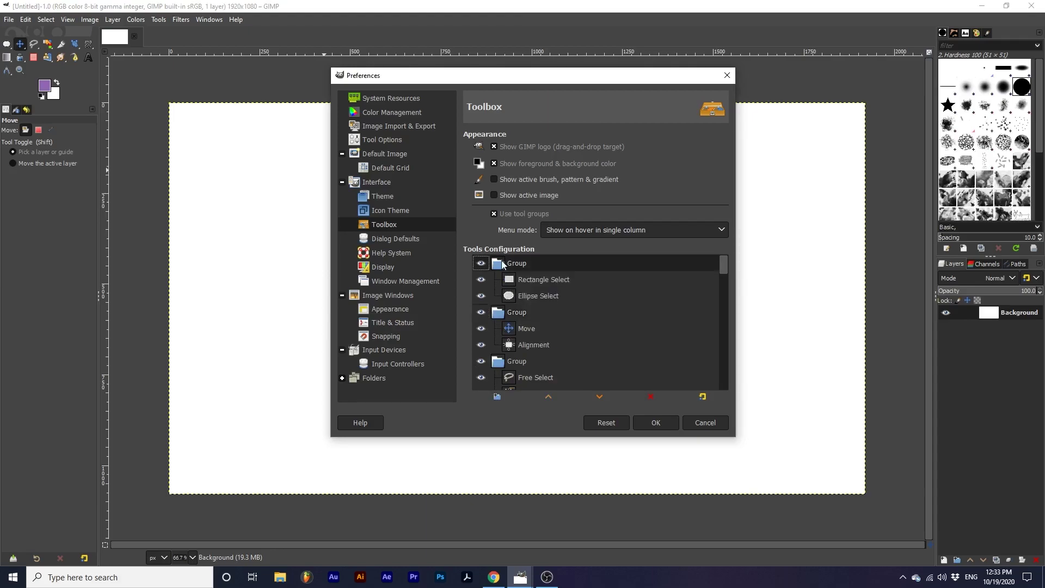
pyautogui.click(526, 328)
pyautogui.moveTo(524, 328); pyautogui.dragTo(535, 295)
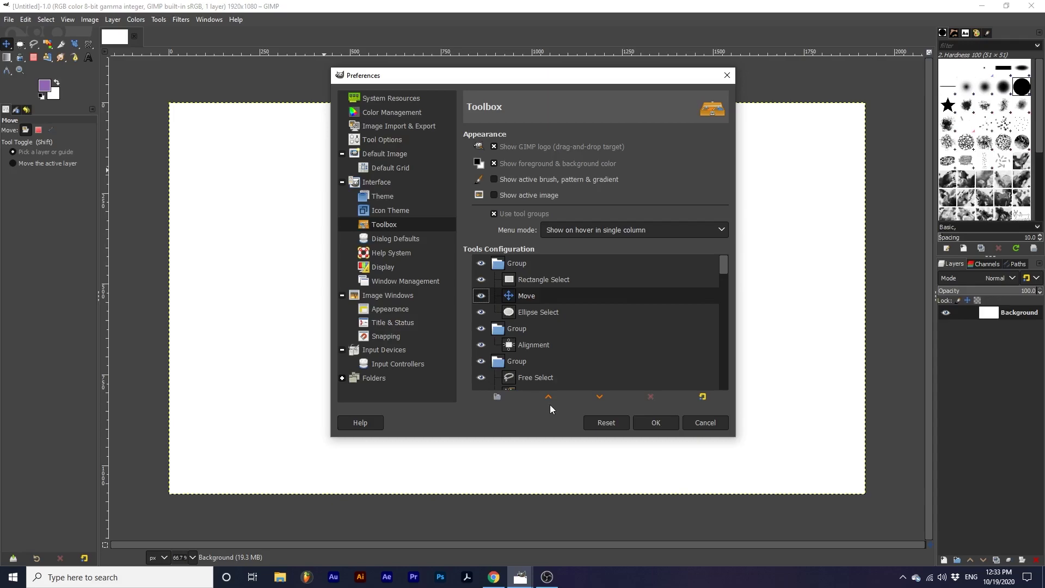
pyautogui.click(493, 214)
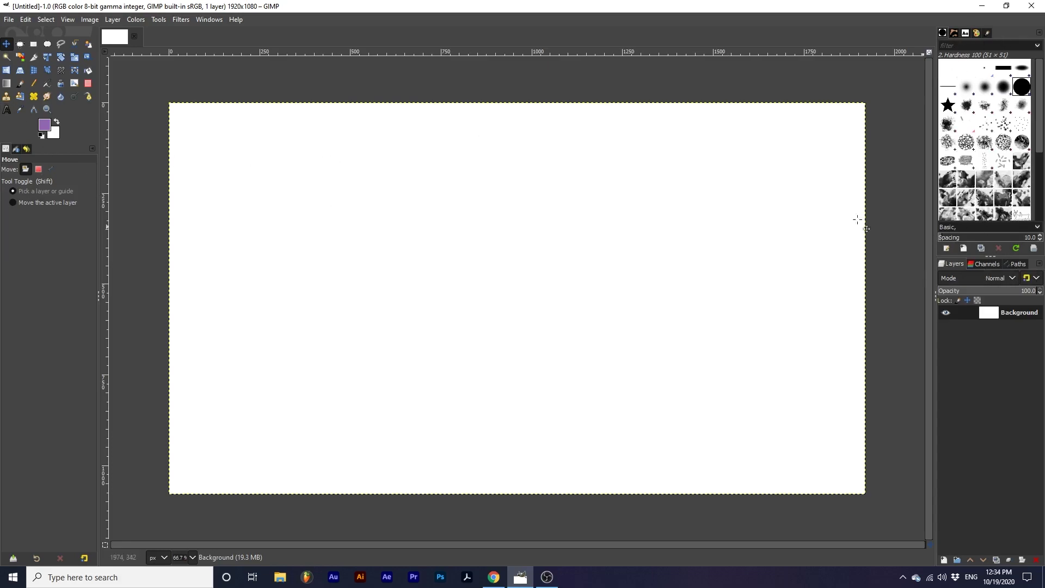
pyautogui.click(15, 149)
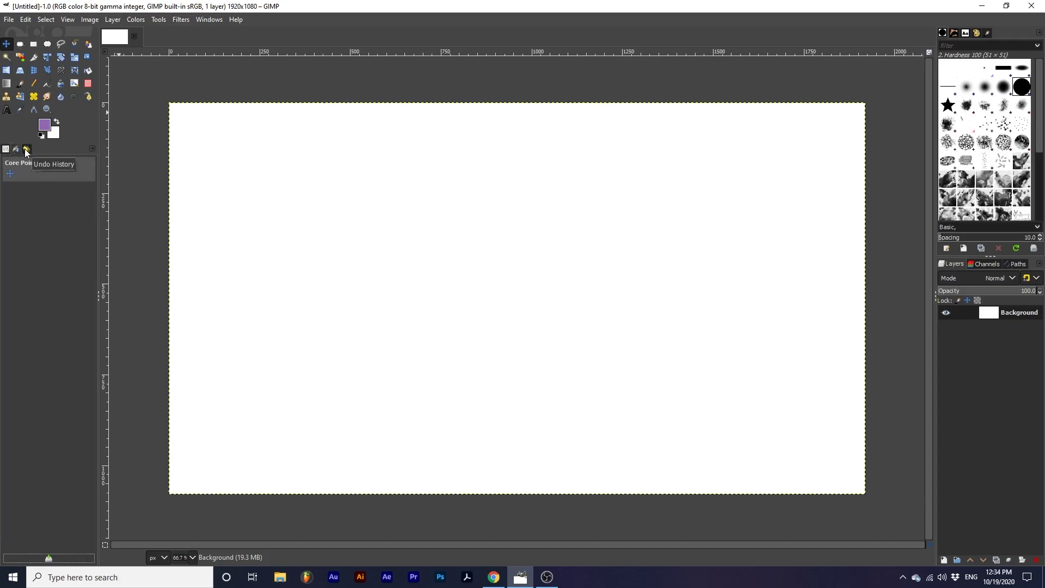
pyautogui.click(25, 148)
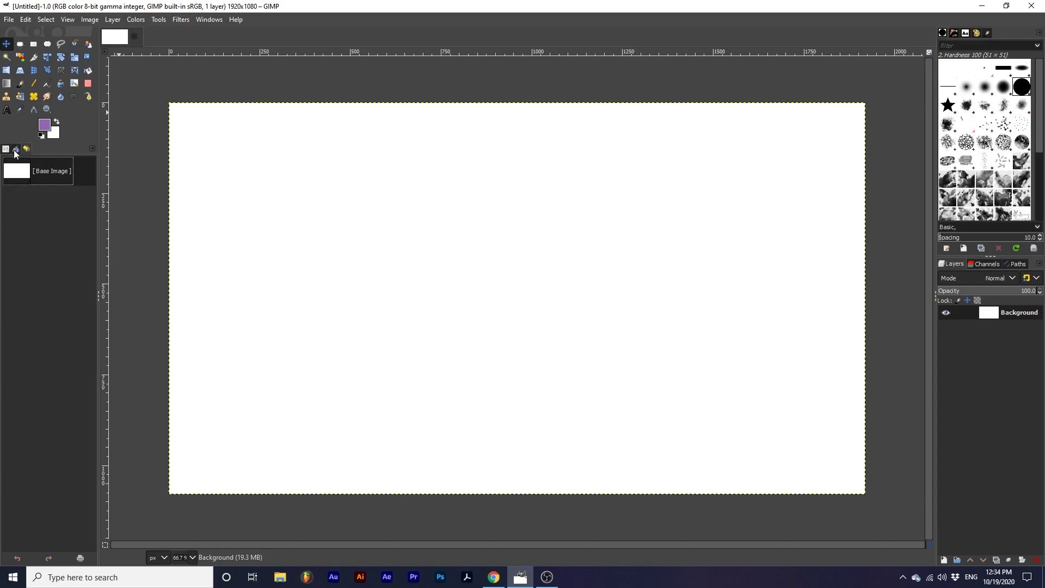
pyautogui.click(6, 149)
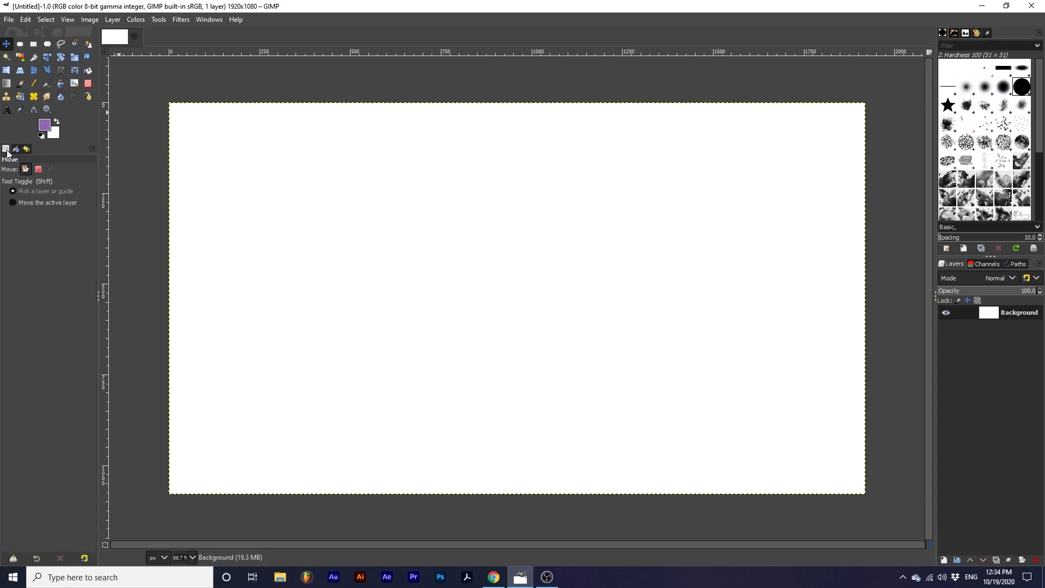
# Step: Add a Colors tab to the left dock via the tab menu's Add Tab
pyautogui.click(89, 151)
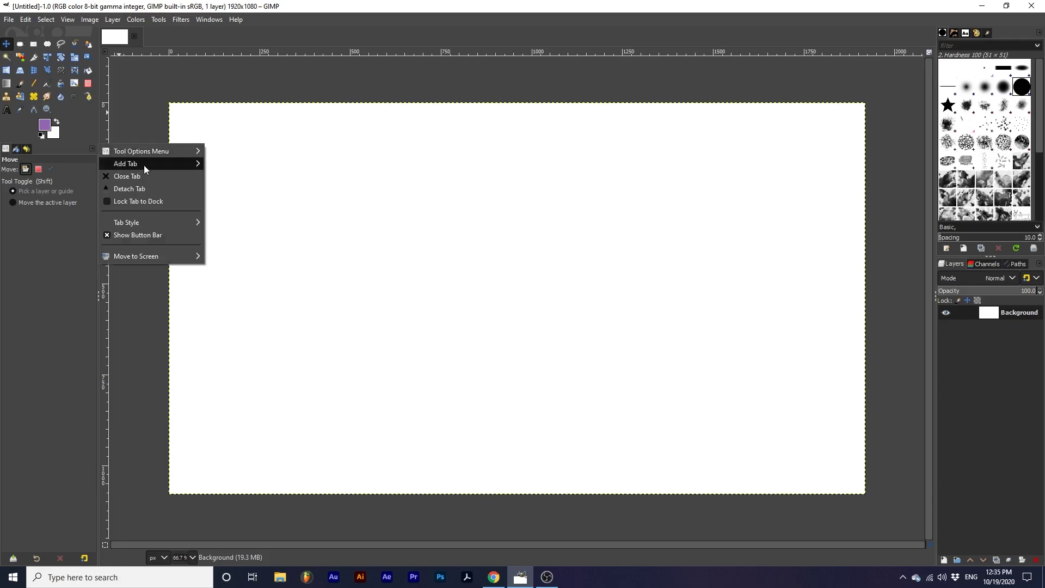
pyautogui.moveTo(144, 167)
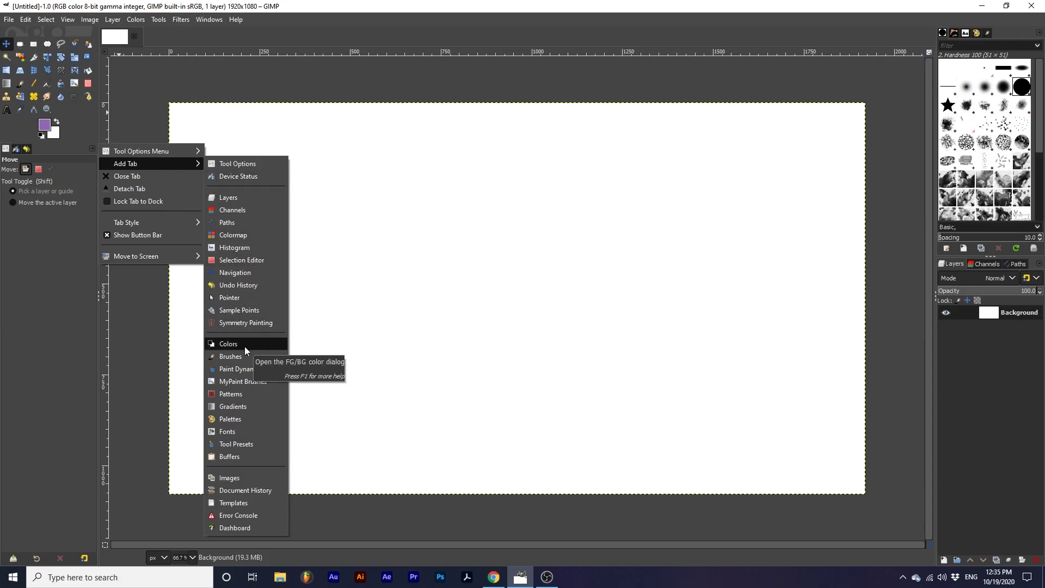
pyautogui.click(229, 344)
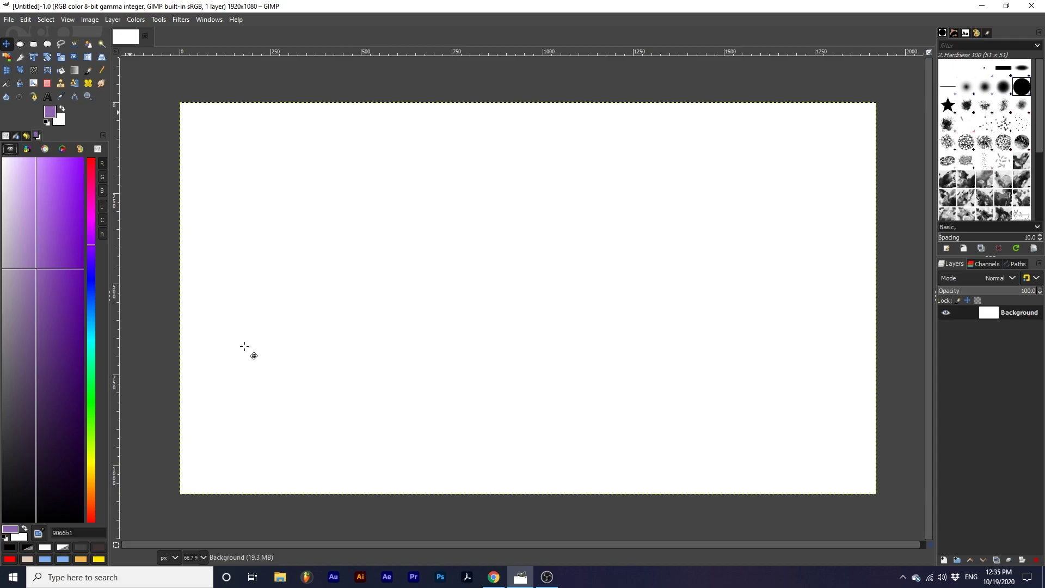
# Step: Cycle through Undo History, Device Status and other left-dock tabs, returning to Colors' tab menu
pyautogui.click(26, 137)
pyautogui.click(17, 137)
pyautogui.click(10, 139)
pyautogui.click(36, 136)
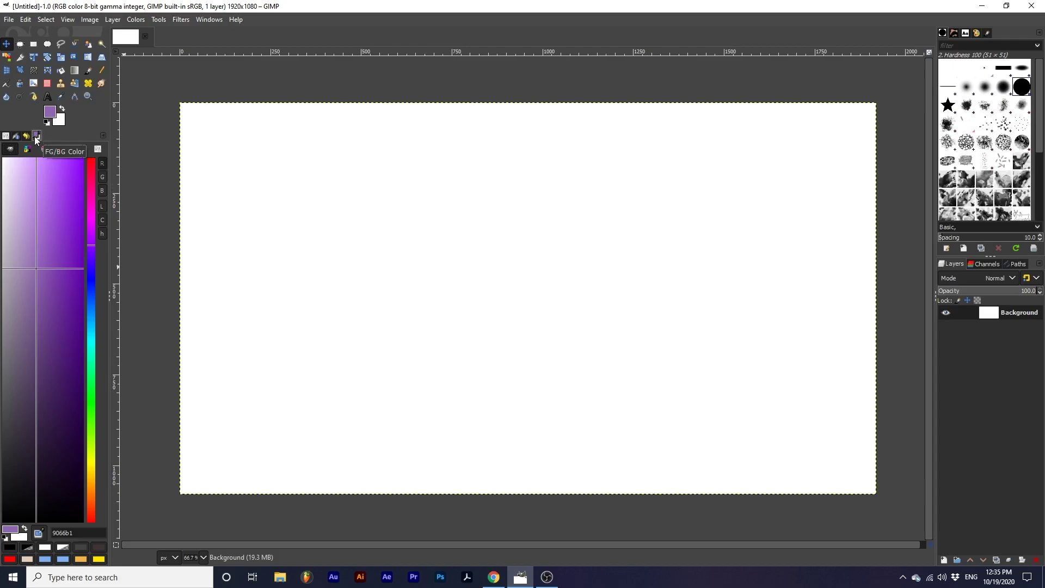
pyautogui.click(104, 138)
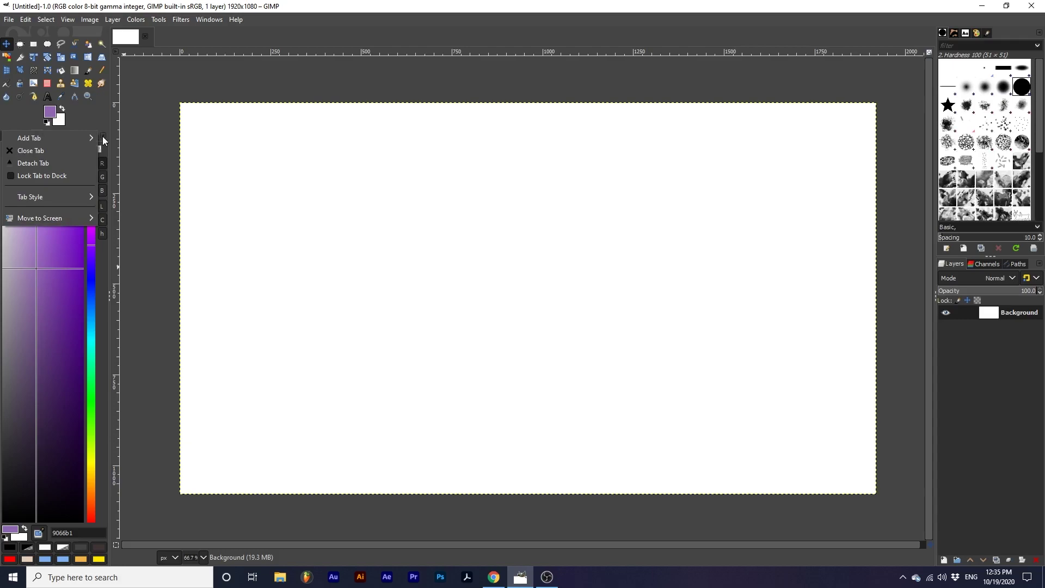
# Step: Close the Colors tab and bring up the Device Status panel in the left dock
pyautogui.click(47, 151)
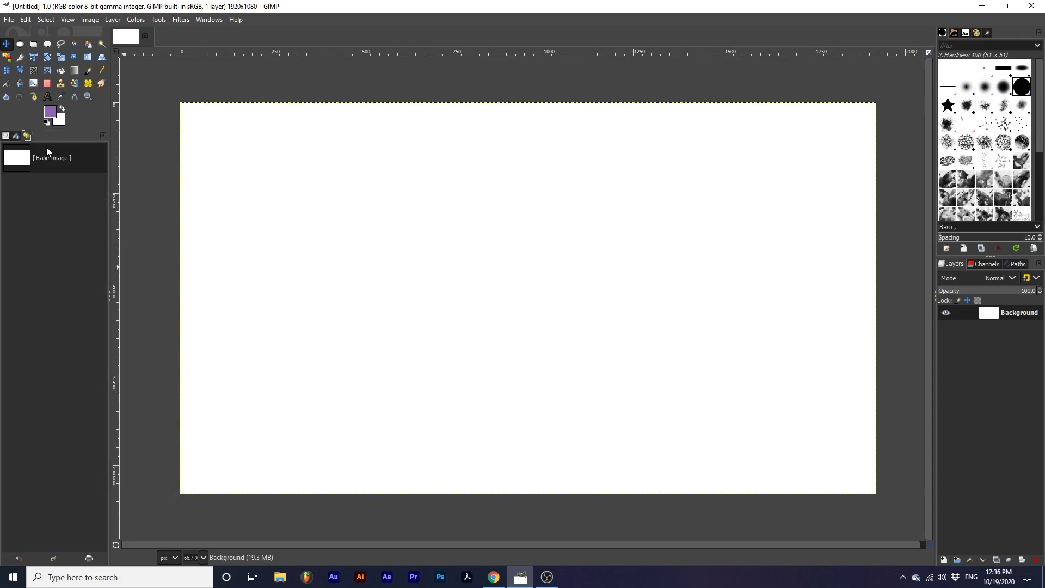
pyautogui.click(5, 138)
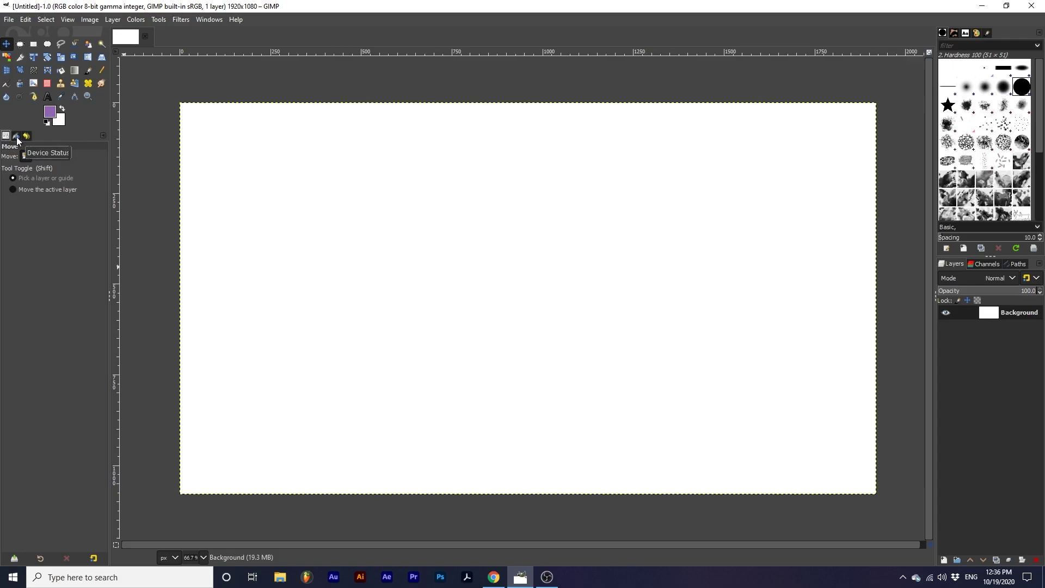
pyautogui.click(17, 141)
# Step: Drag Device Status to the right dock beside Layers, then toward the dock's bottom
pyautogui.moveTo(17, 140); pyautogui.dragTo(1032, 267)
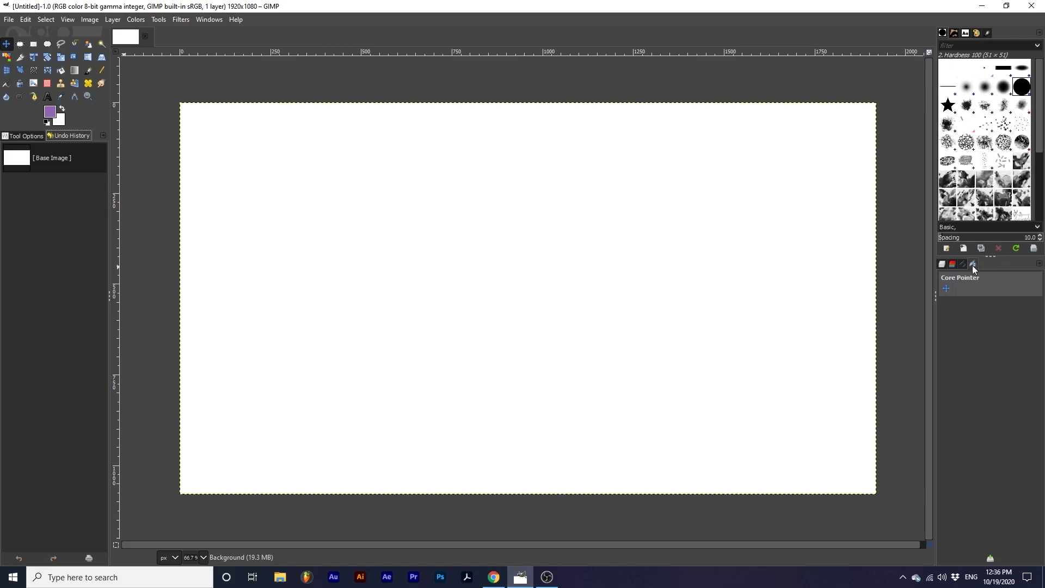
pyautogui.moveTo(971, 266); pyautogui.dragTo(865, 274)
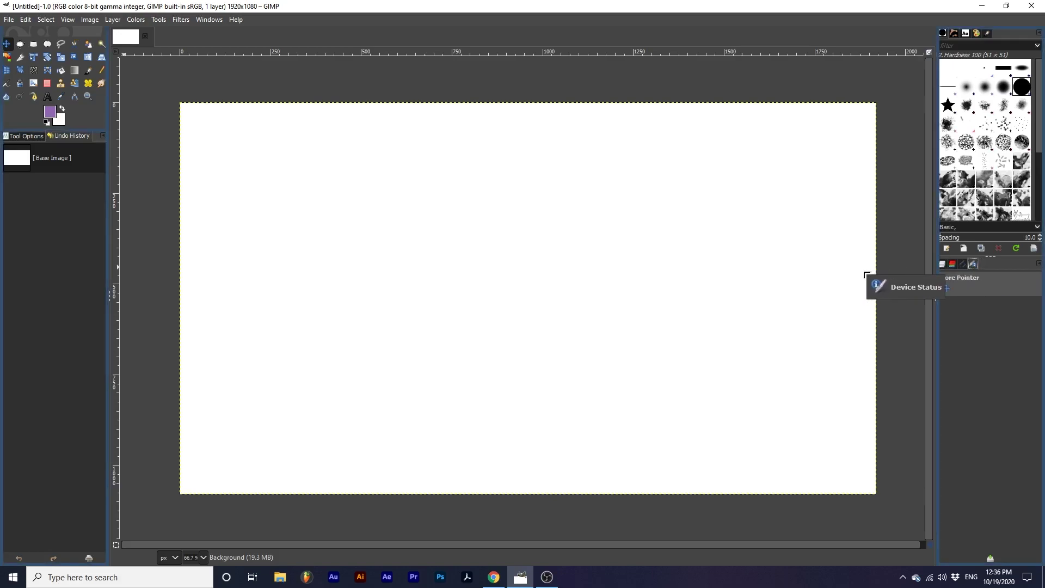
pyautogui.moveTo(865, 274); pyautogui.dragTo(942, 307)
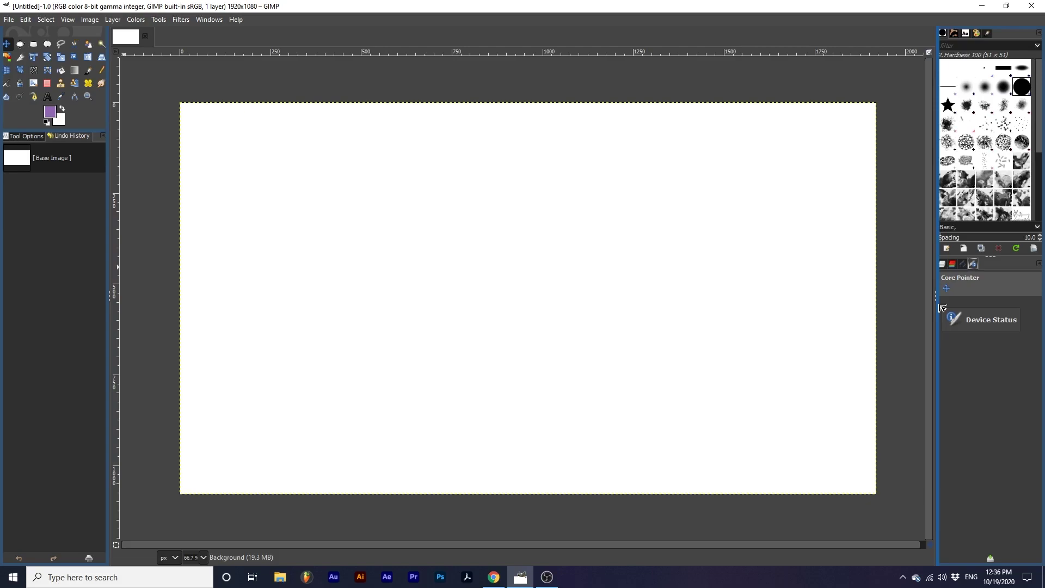
pyautogui.moveTo(941, 308); pyautogui.dragTo(970, 569)
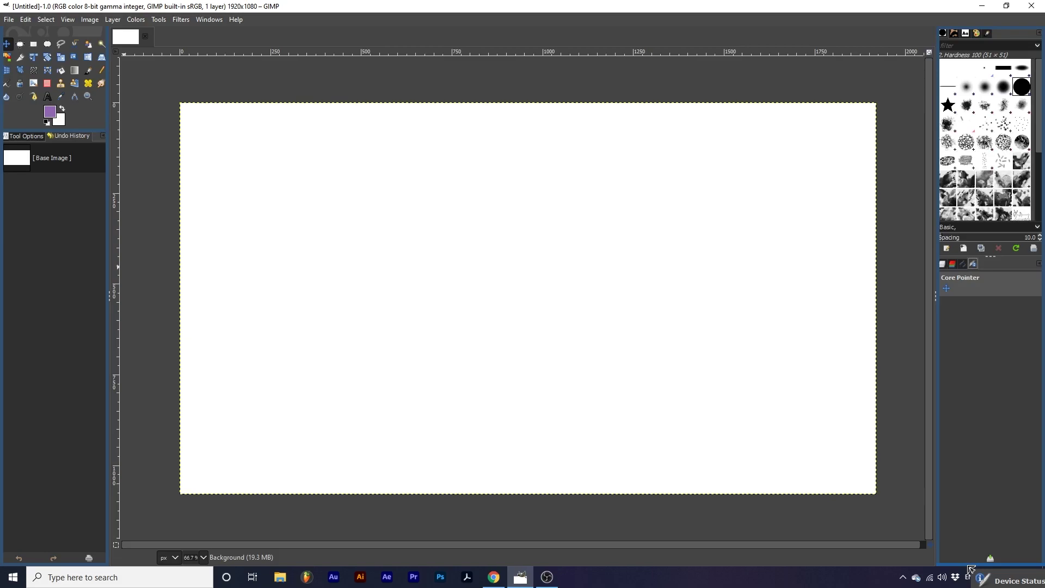
# Step: Dock Device Status as its own panel below Layers, then drag it back out leftward
pyautogui.moveTo(970, 569); pyautogui.dragTo(968, 570)
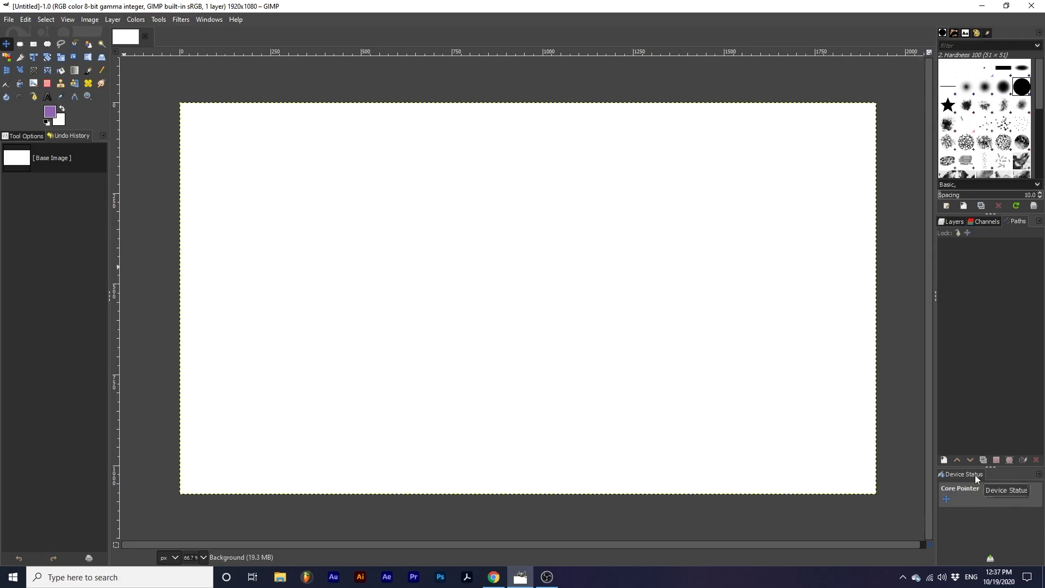
pyautogui.moveTo(971, 475); pyautogui.dragTo(978, 399)
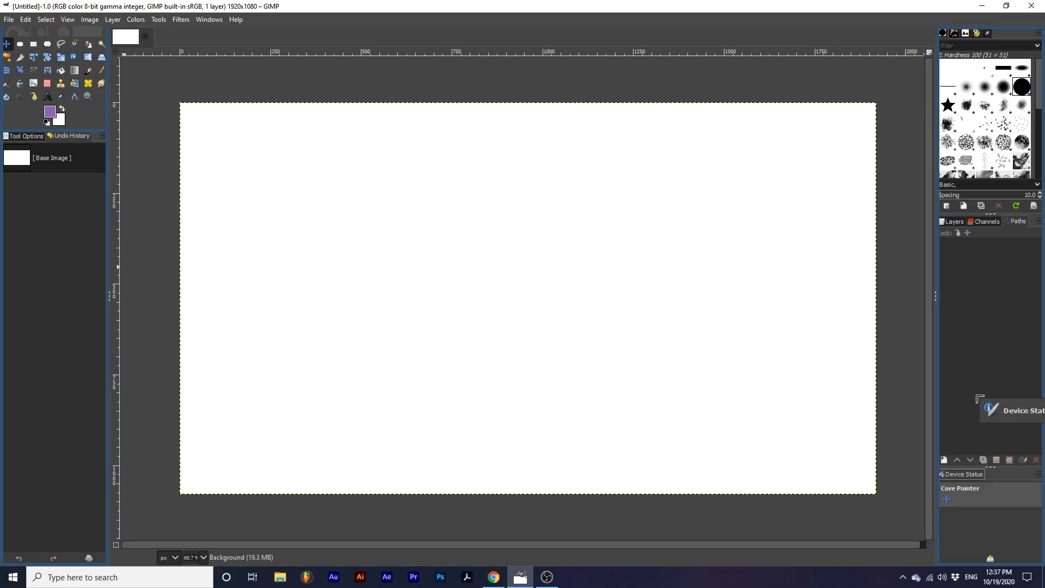
pyautogui.moveTo(977, 398); pyautogui.dragTo(936, 406)
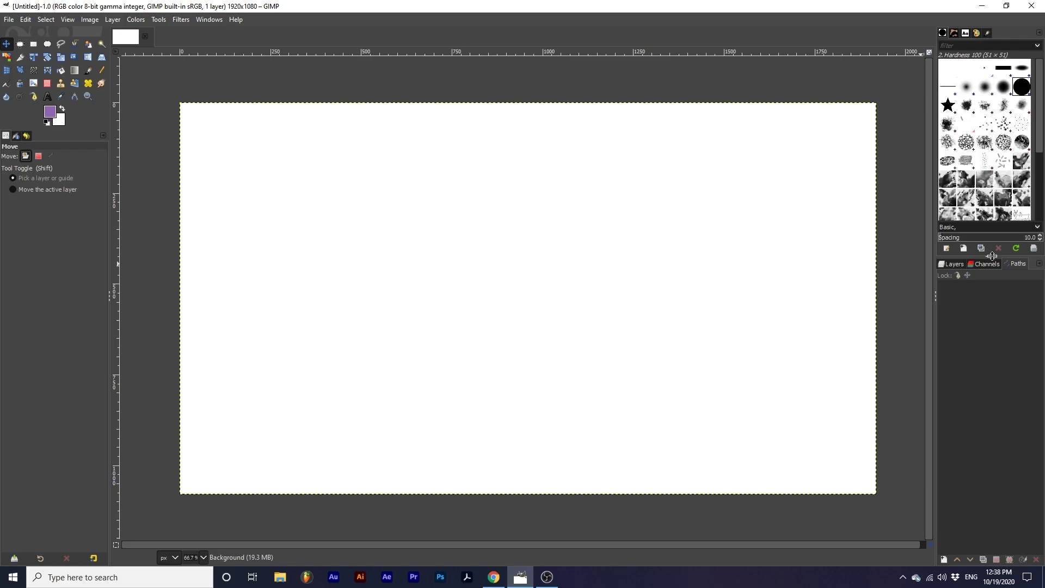
# Step: Drag the divider below Brushes downward to enlarge it, shrinking Layers, Channels and Paths
pyautogui.moveTo(992, 256)
pyautogui.mouseDown()
pyautogui.moveTo(991, 147)
pyautogui.moveTo(990, 308)
pyautogui.moveTo(932, 293)
pyautogui.moveTo(774, 294)
pyautogui.moveTo(934, 294)
pyautogui.mouseUp()
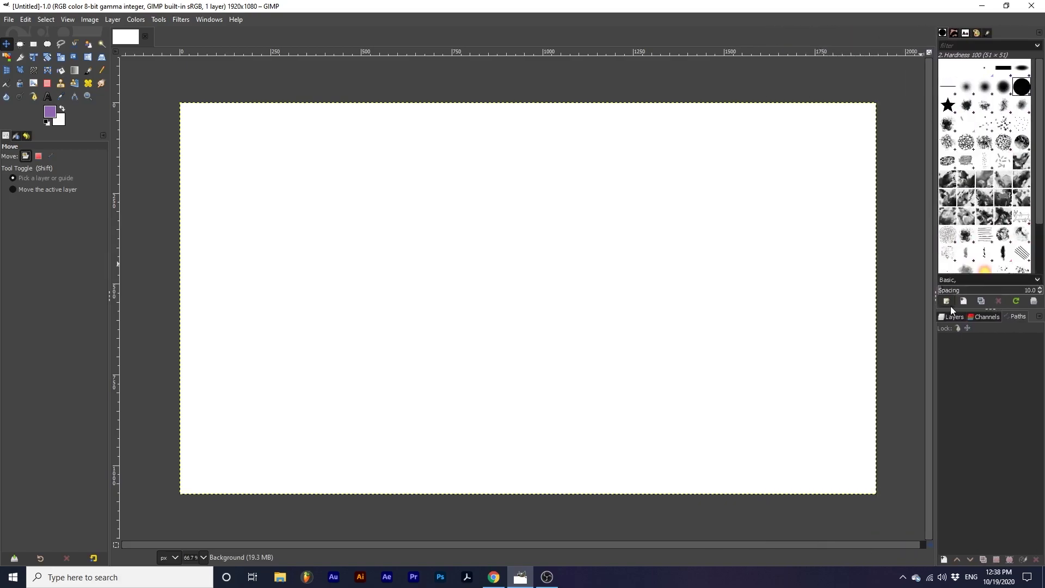